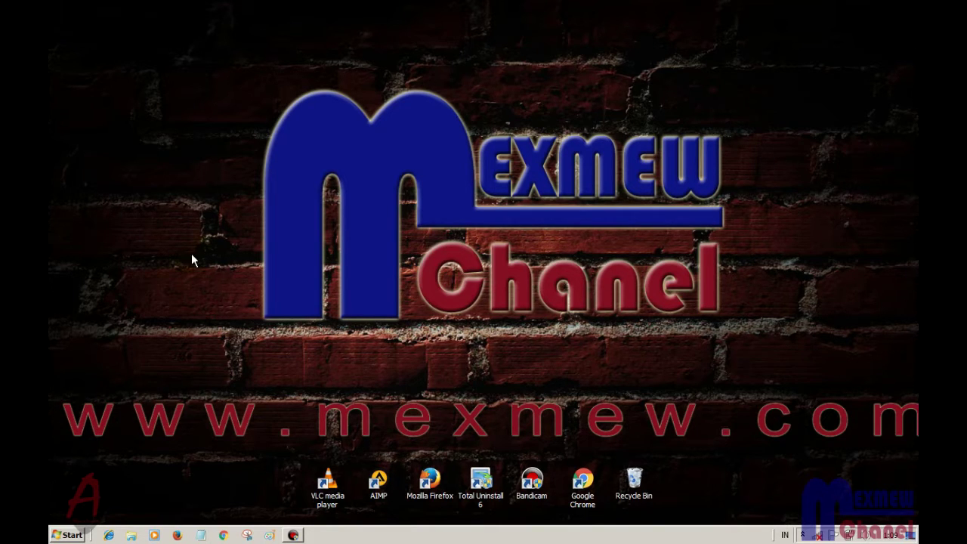
- Launch Word 2010 from the Start menu into a blank Document1 and show the Page Layout tab
click(62, 535)
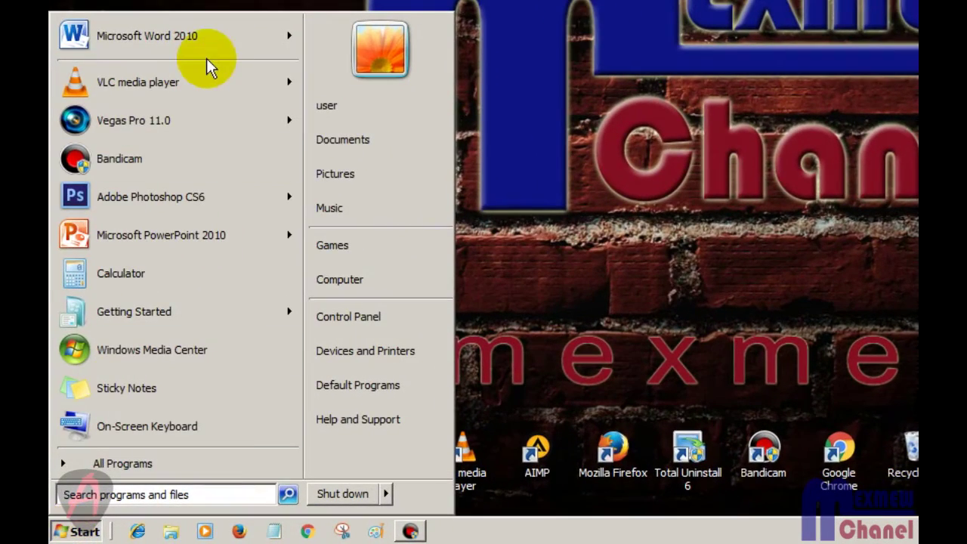
click(210, 48)
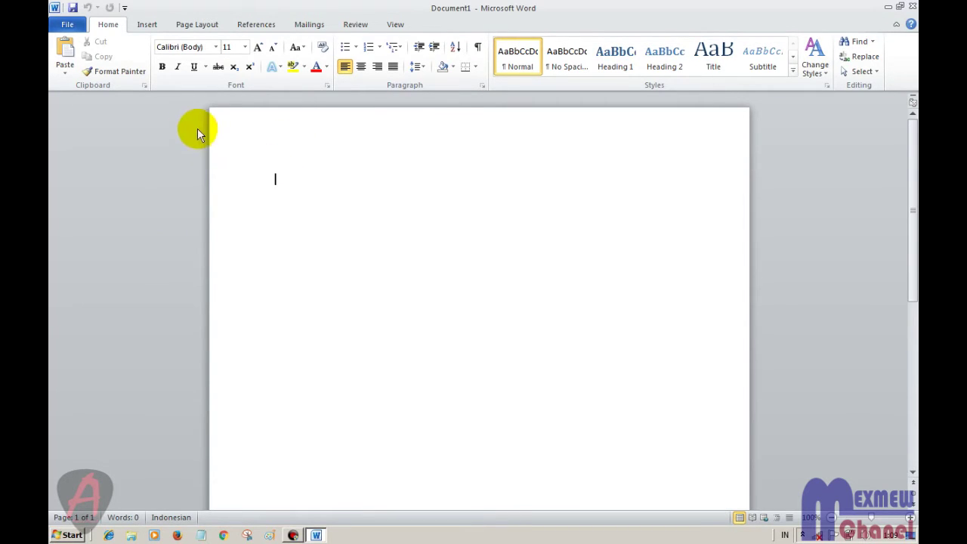
click(197, 23)
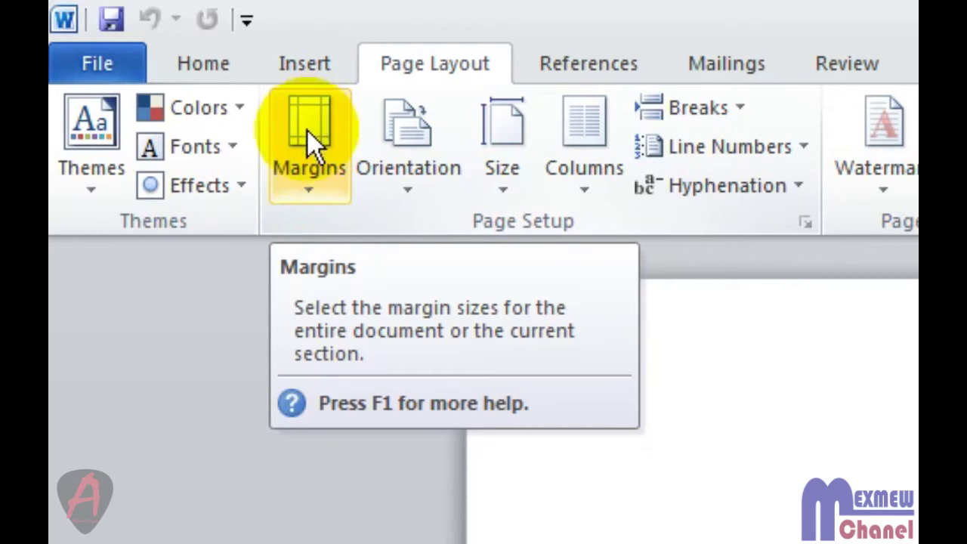
- Open the Page Setup dialog through Margins > Custom Margins
click(310, 181)
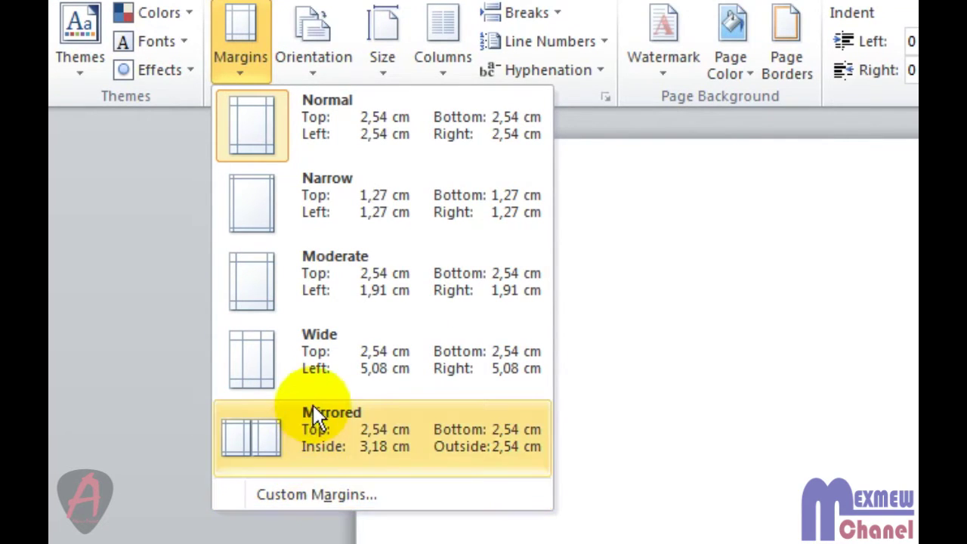
click(317, 492)
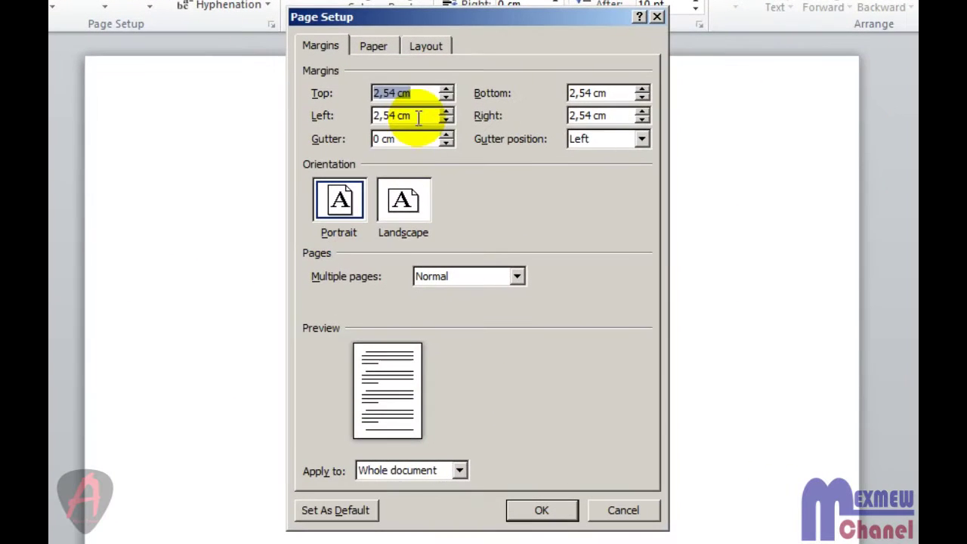
- Enter 3 into the Top, Left, Bottom and Right margin fields
click(390, 92)
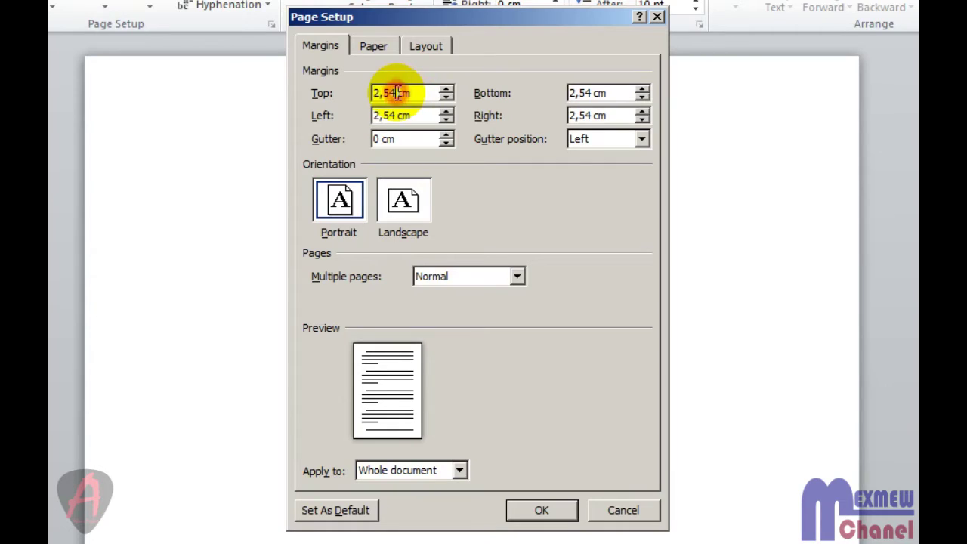
key(BackSpace)
key(BackSpace)
key(BackSpace)
key(BackSpace)
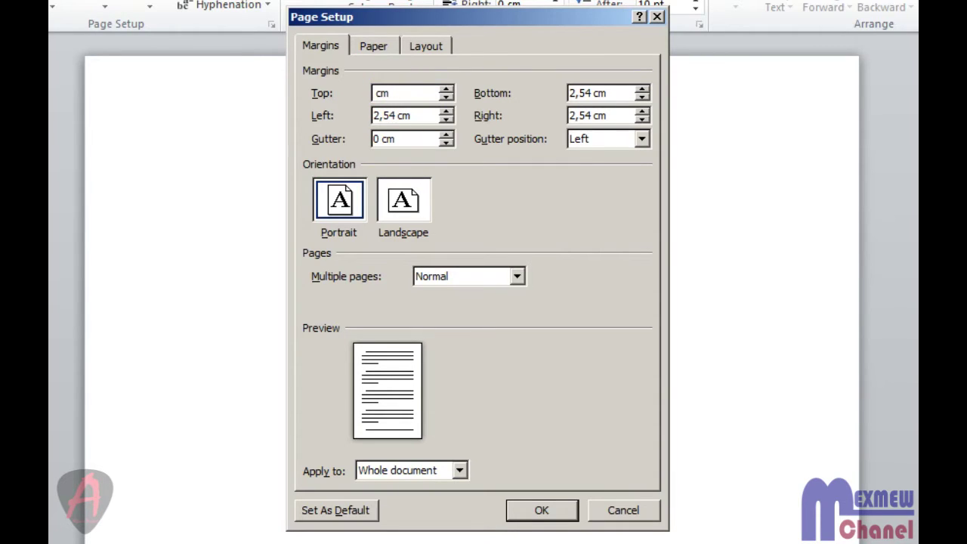
text(3)
key(Tab)
click(378, 115)
key(BackSpace)
text(3)
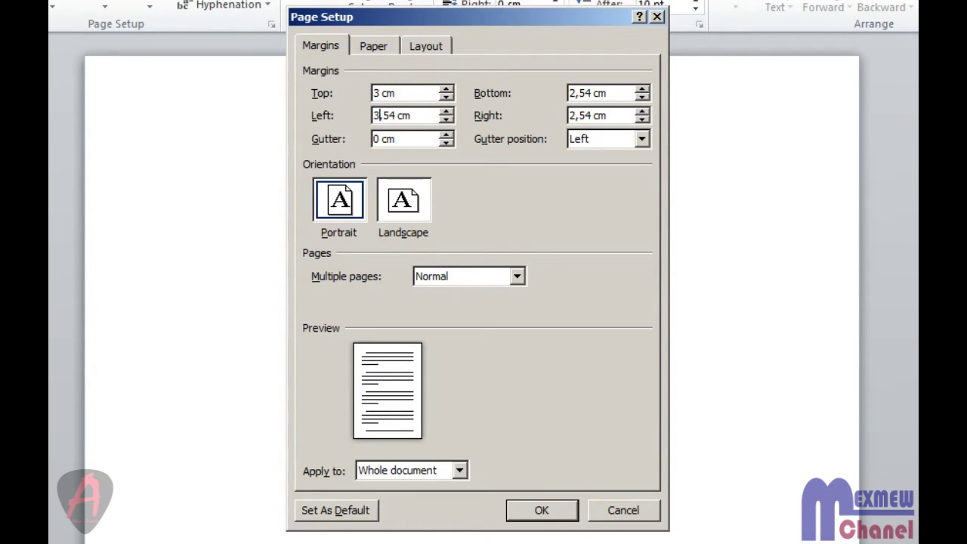
click(573, 92)
key(BackSpace)
text(3)
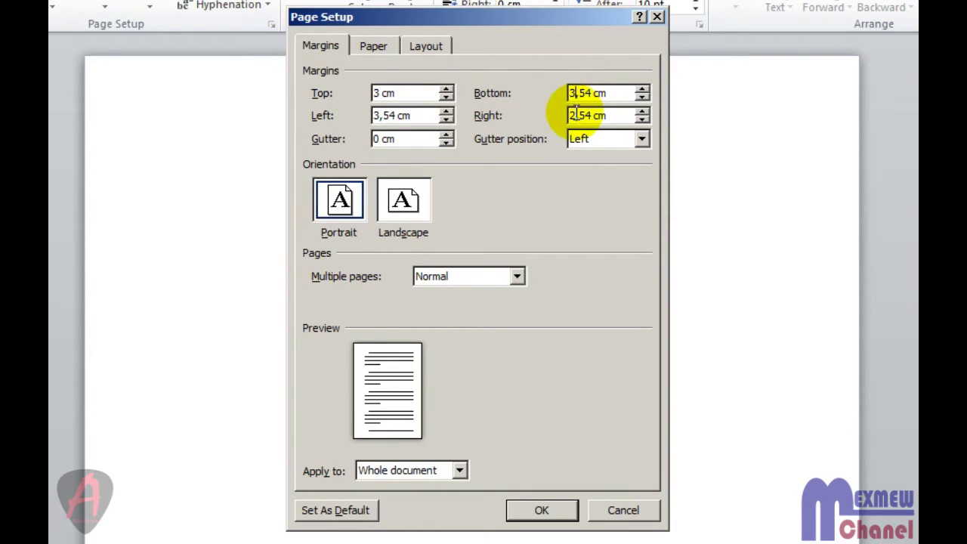
click(573, 115)
key(BackSpace)
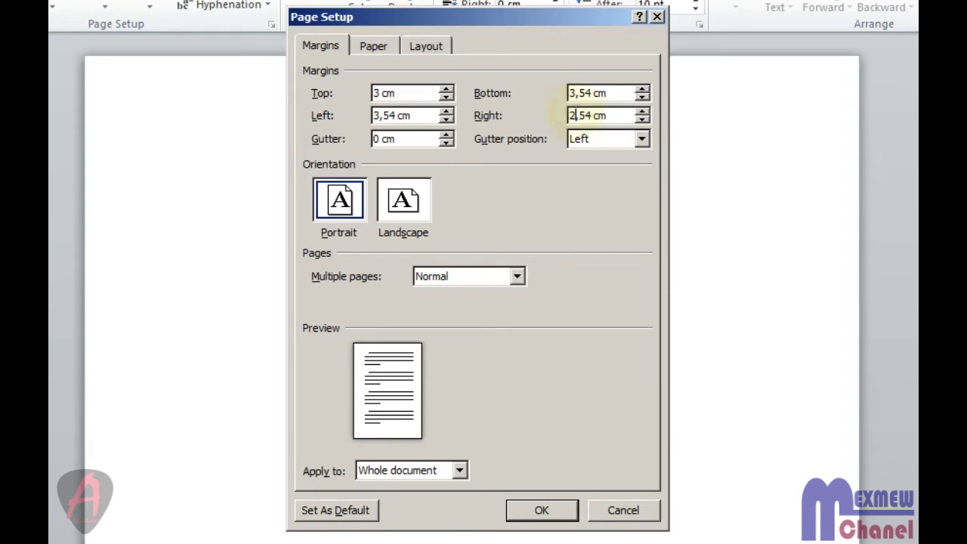
text(3)
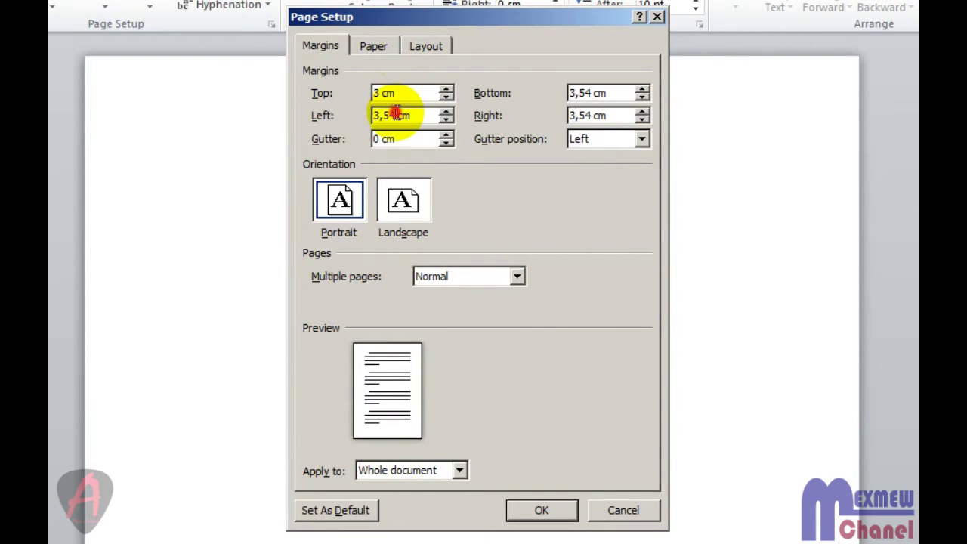
- Remove the leftover decimals so every margin reads 3 cm, and apply the settings
key(BackSpace)
key(BackSpace)
key(BackSpace)
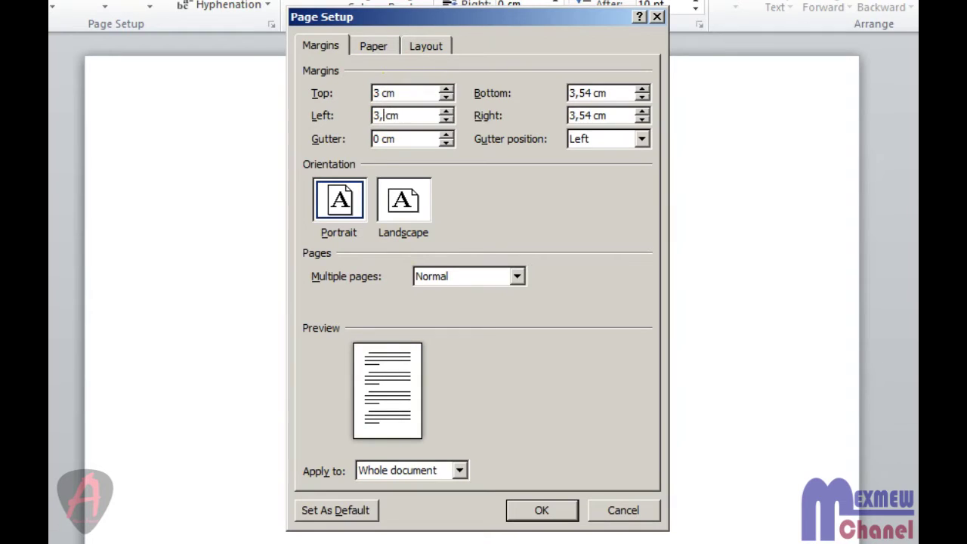
click(592, 93)
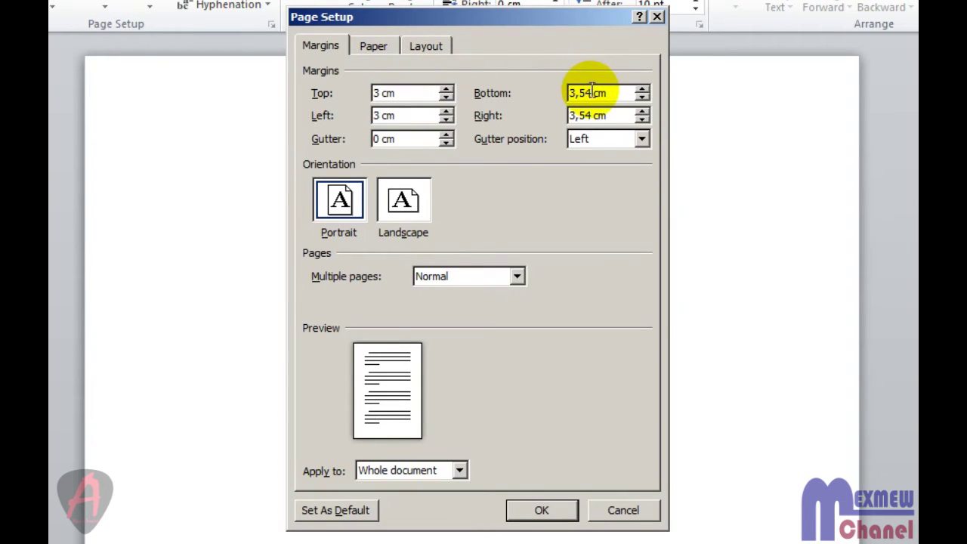
key(BackSpace)
key(BackSpace)
key(BackSpace)
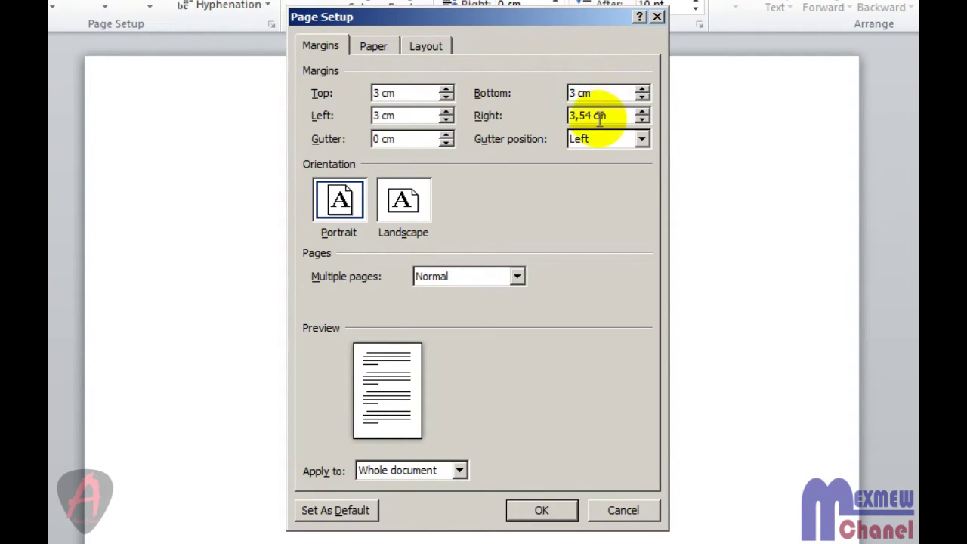
click(593, 116)
key(BackSpace)
key(BackSpace)
key(BackSpace)
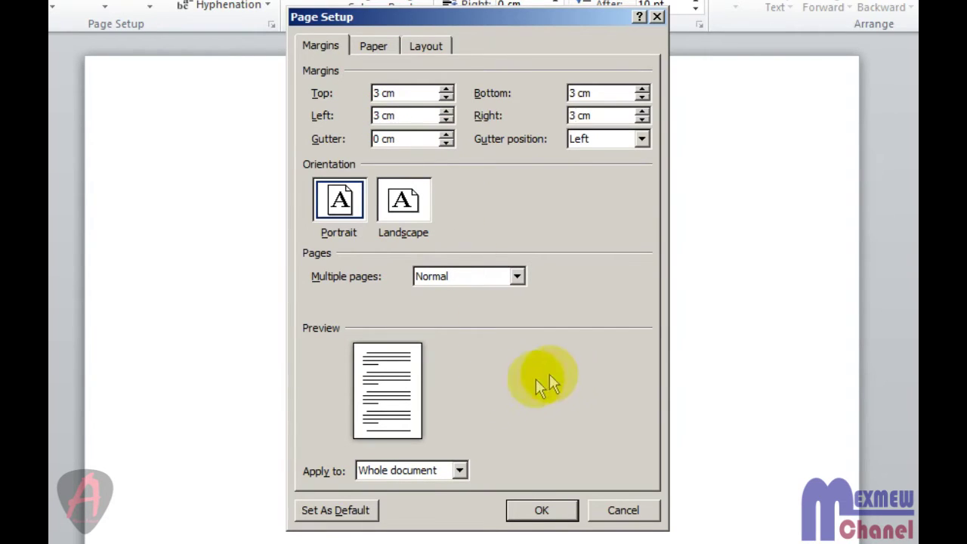
click(543, 513)
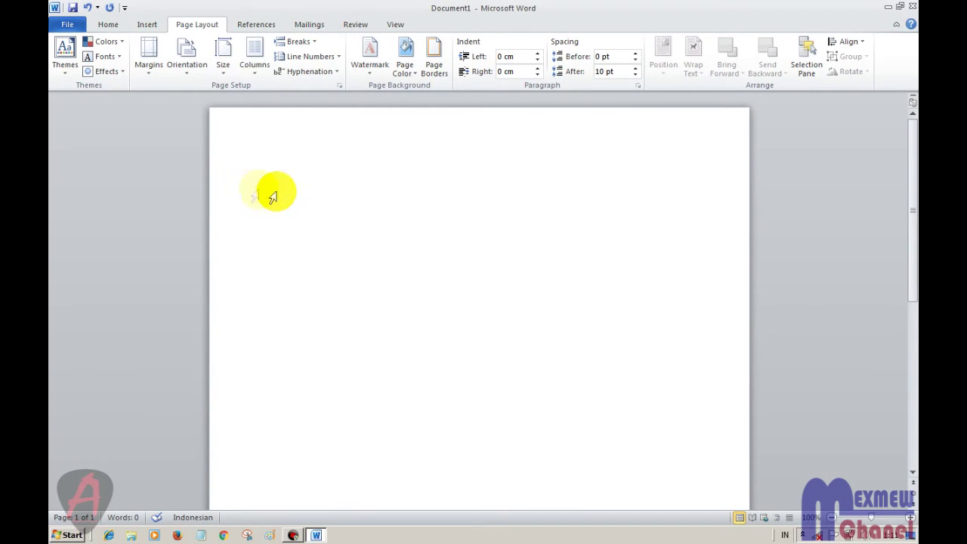
- Type a full line of A's to test the 3 cm margins
text(A)
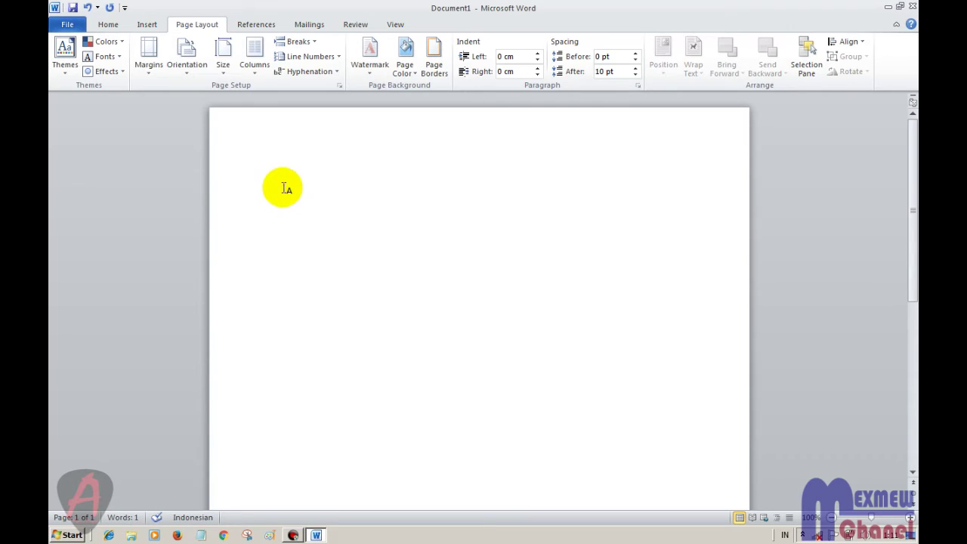
double_click(287, 192)
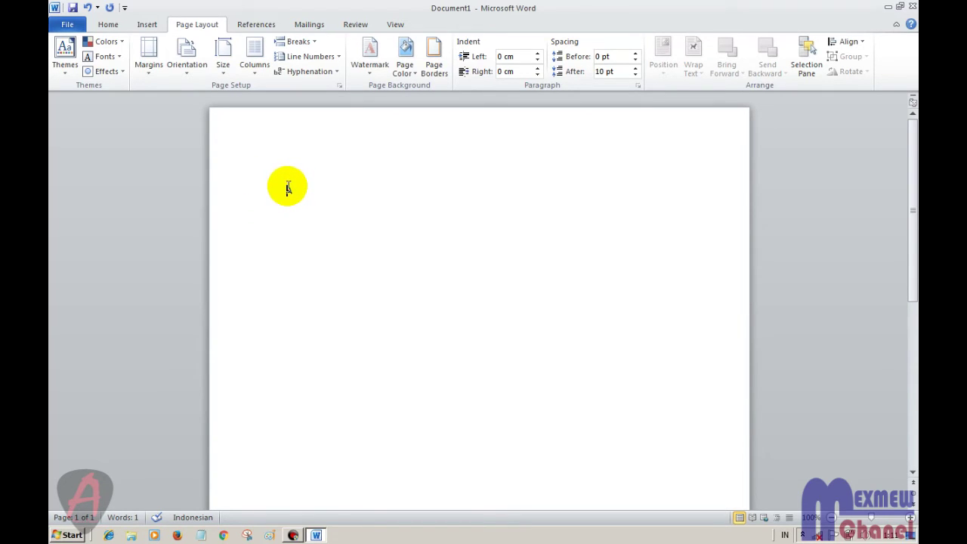
click(288, 183)
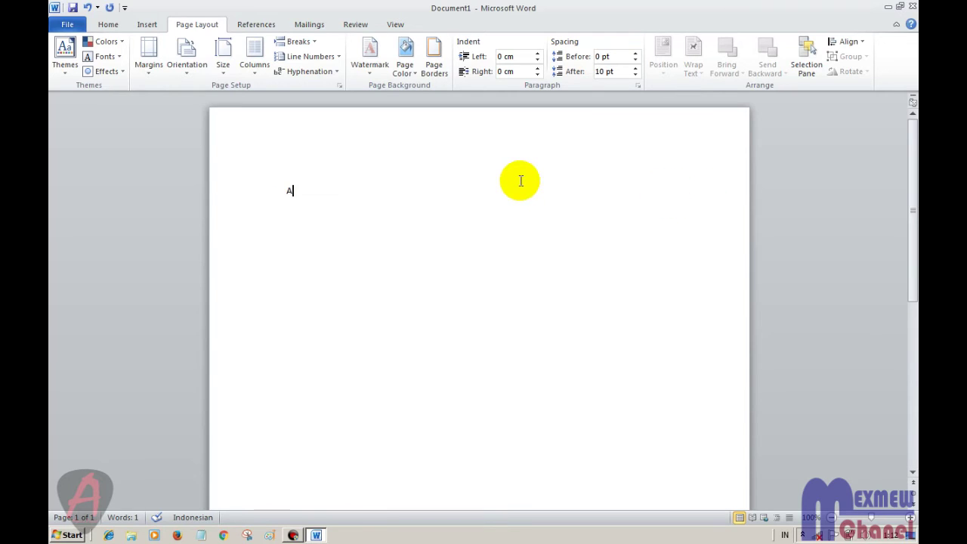
text(AAAAAAAAAAAAAAAAAAAAAAAAAAAAAA)
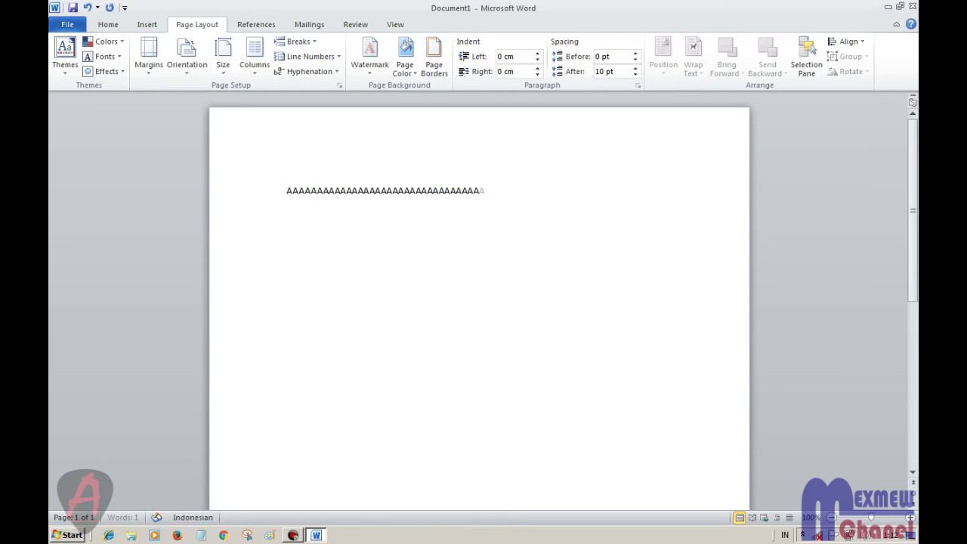
text(AAAAAAAAAAAAAAAAAAAAAAAAAAAAAAAAAAAAAAAAA)
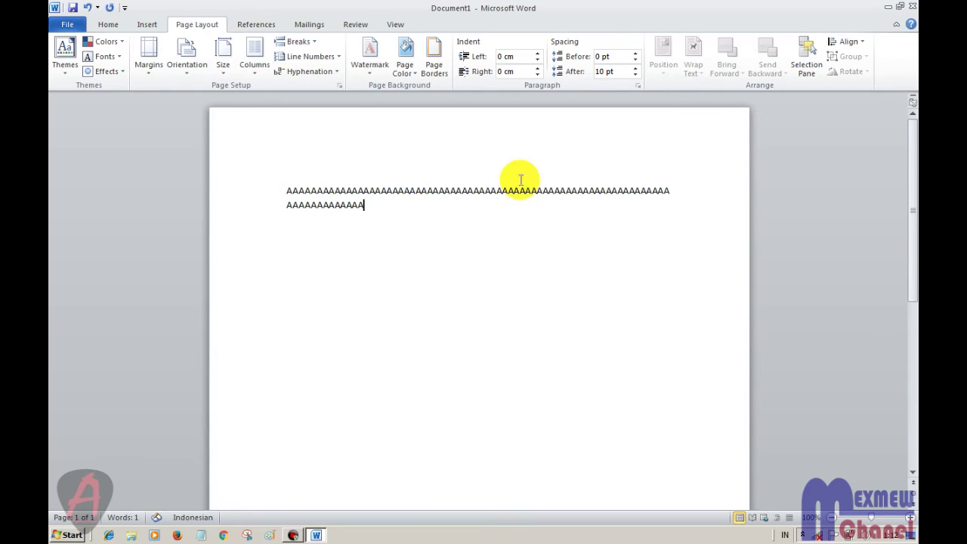
- Select all the A text and delete it
click(672, 190)
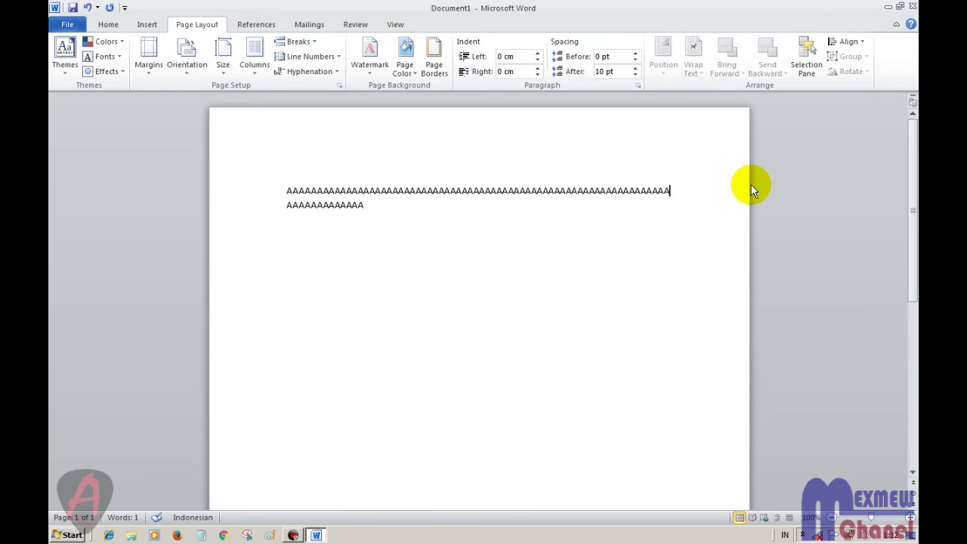
mouse_move(912, 174)
mouse_down()
mouse_move(912, 411)
mouse_move(912, 119)
mouse_up()
key(ctrl+a)
key(Delete)
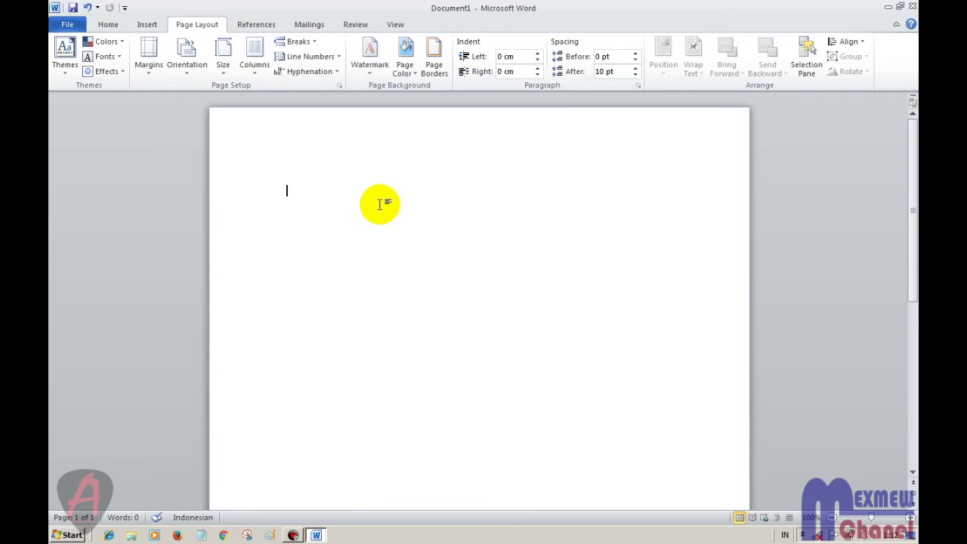
- Apply Normal margins, then open TEKNIK PENYUTRADARAAN from PROJECT BROADCASTING > PROGRAM DOKUMENTER [p]
click(149, 54)
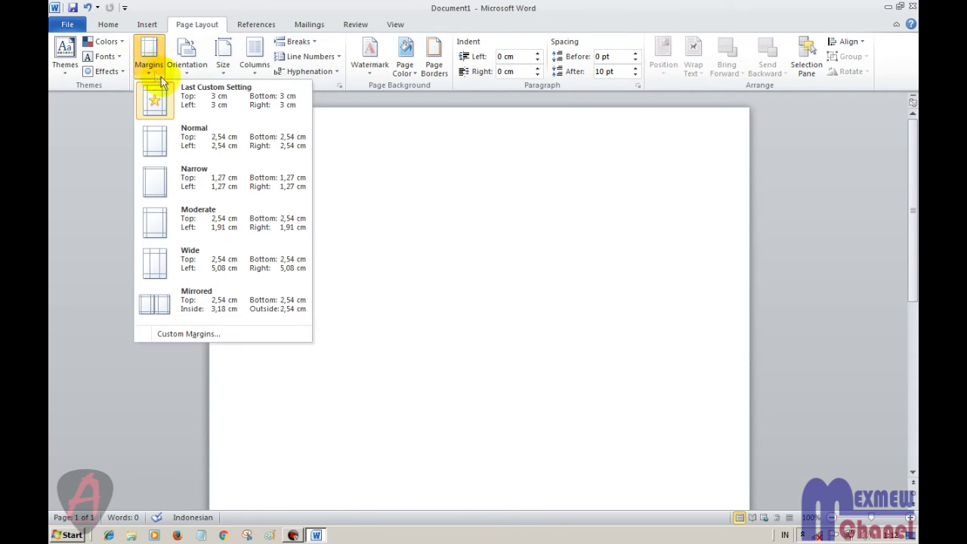
click(184, 130)
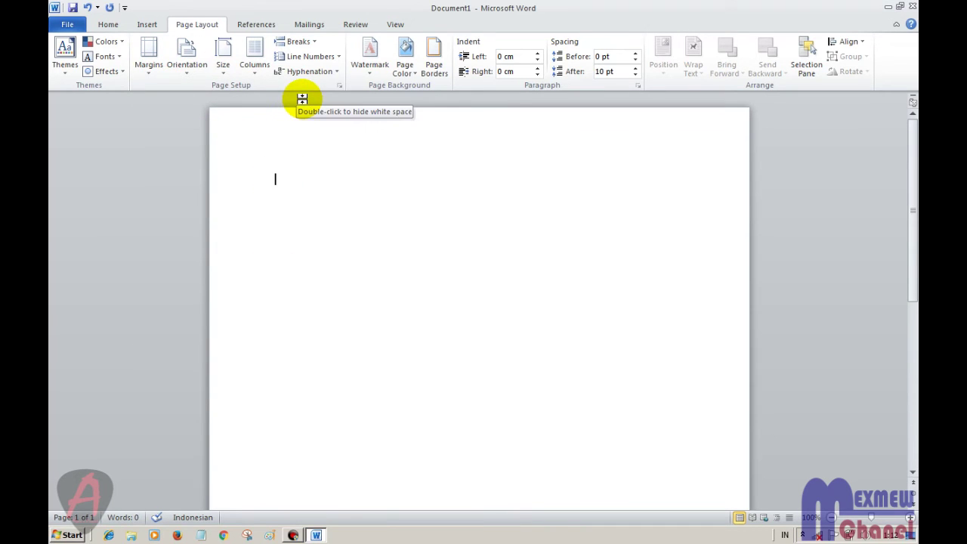
key(ctrl+o)
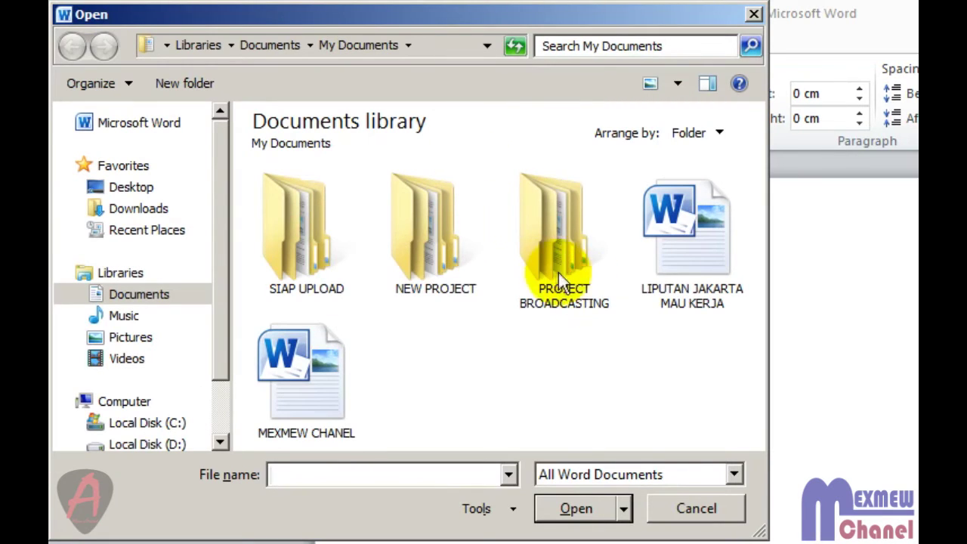
double_click(560, 279)
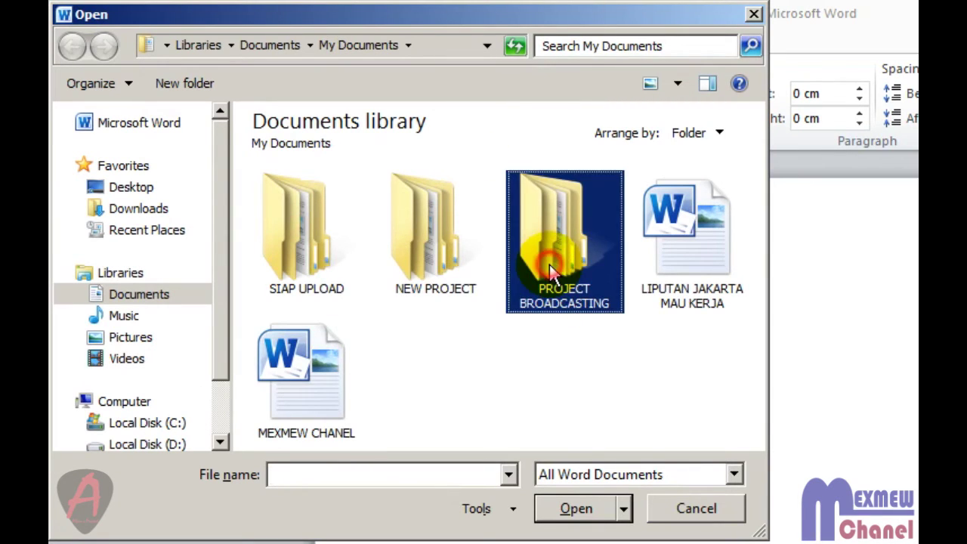
click(318, 246)
double_click(318, 246)
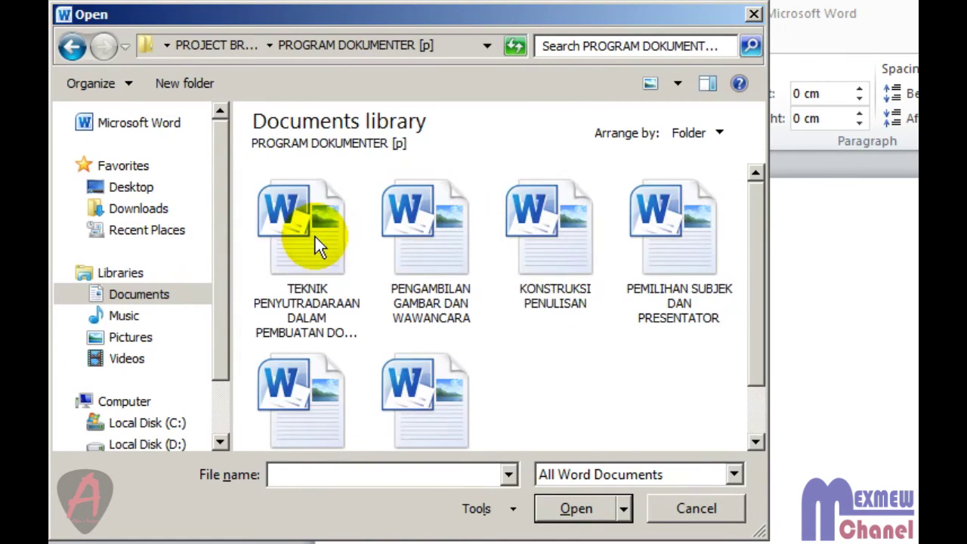
click(304, 251)
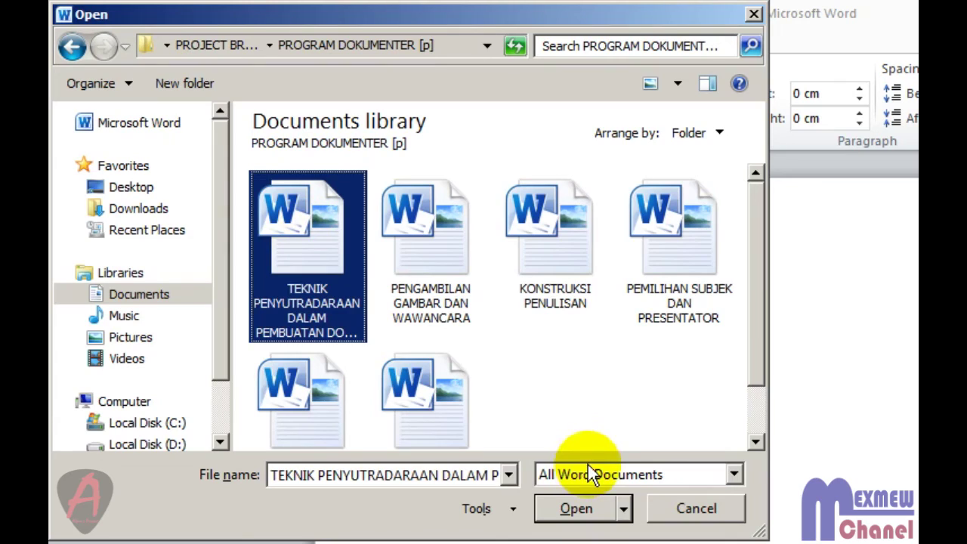
click(576, 509)
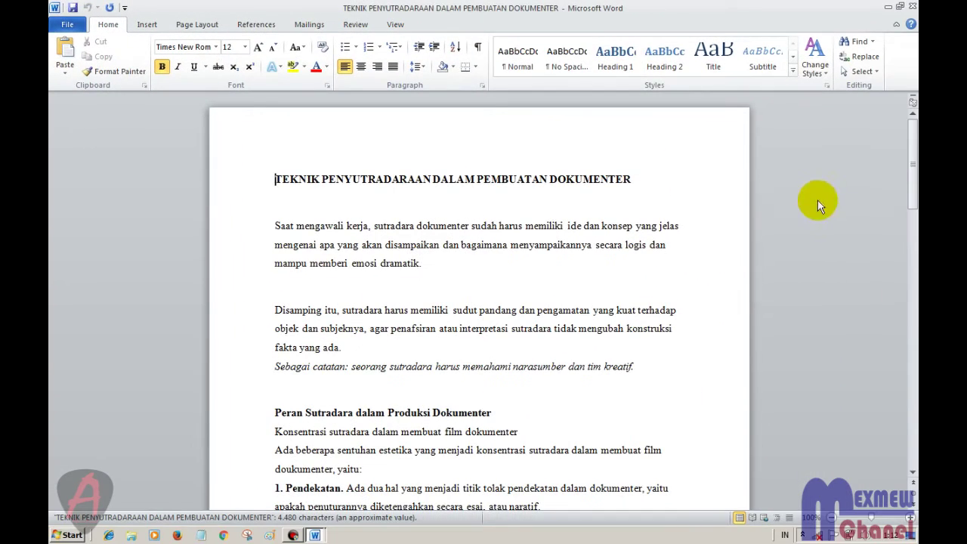
mouse_move(912, 163)
mouse_down()
mouse_move(912, 297)
mouse_move(913, 136)
mouse_up()
- Select the entire documentary text and apply the Narrow 1,27 cm margin preset
click(599, 279)
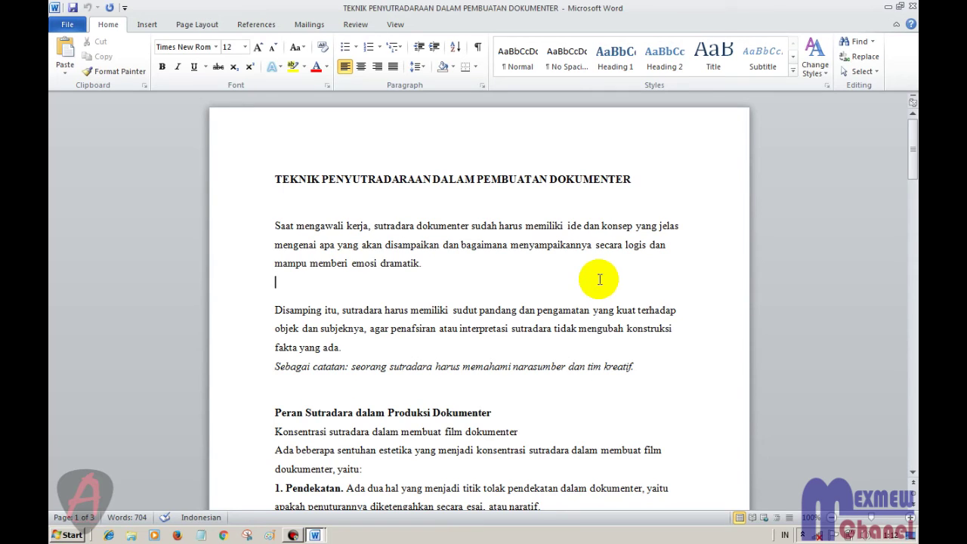
click(506, 271)
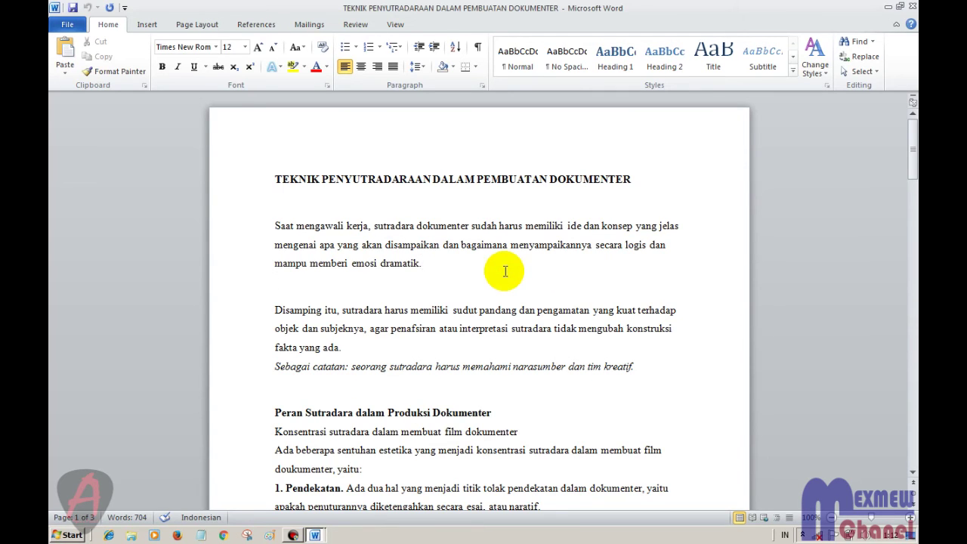
key(ctrl+a)
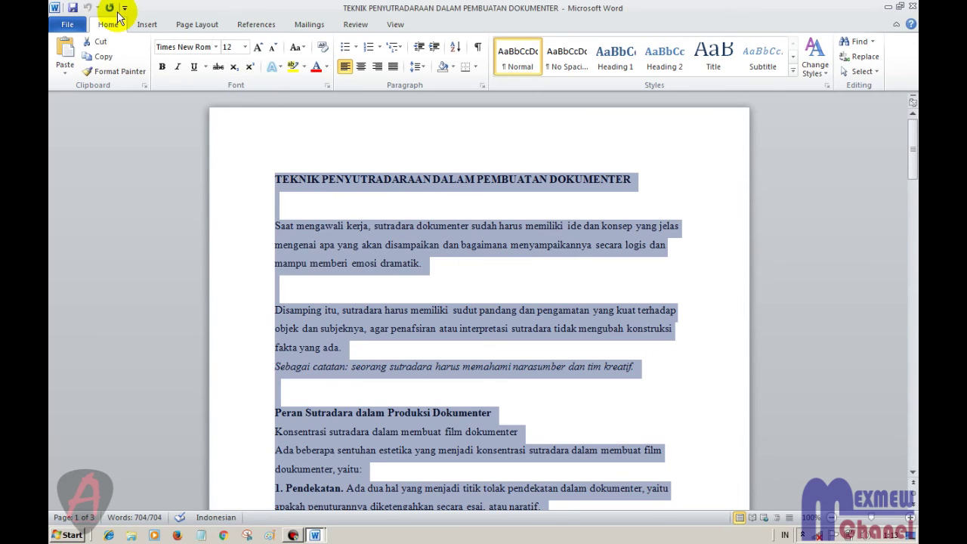
click(147, 27)
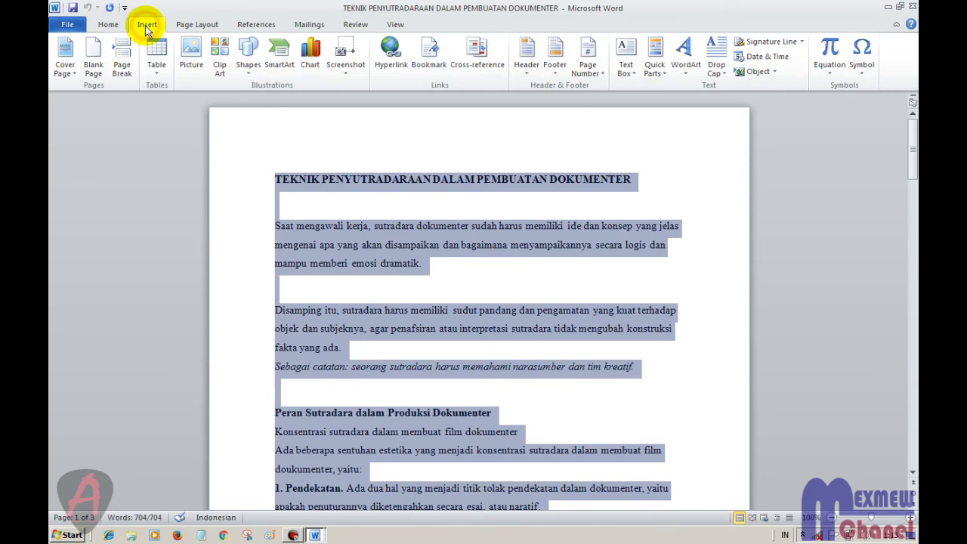
click(110, 26)
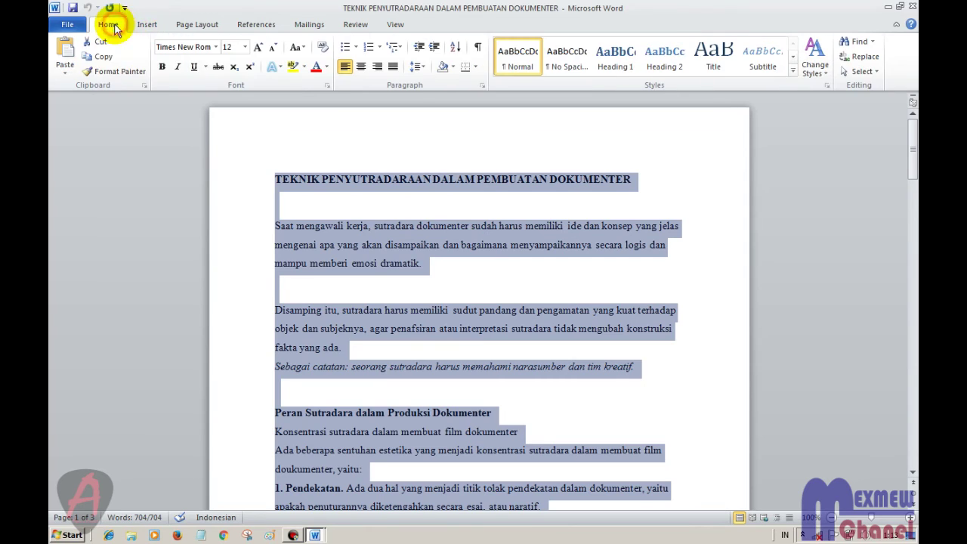
click(192, 28)
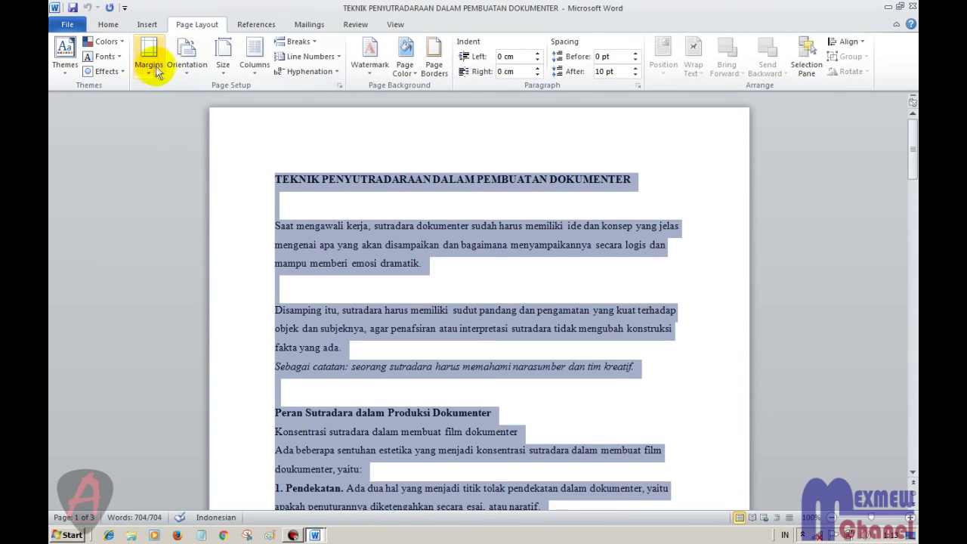
click(149, 66)
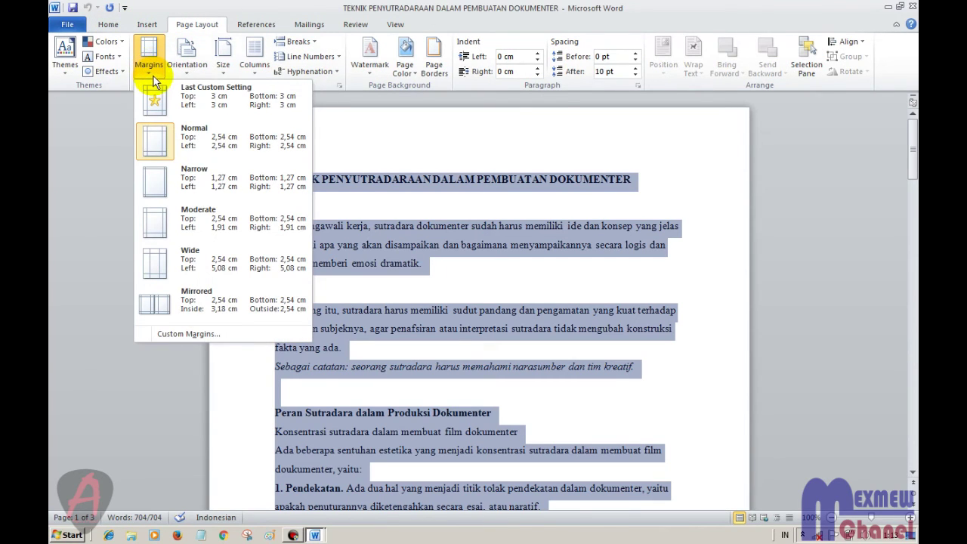
click(187, 178)
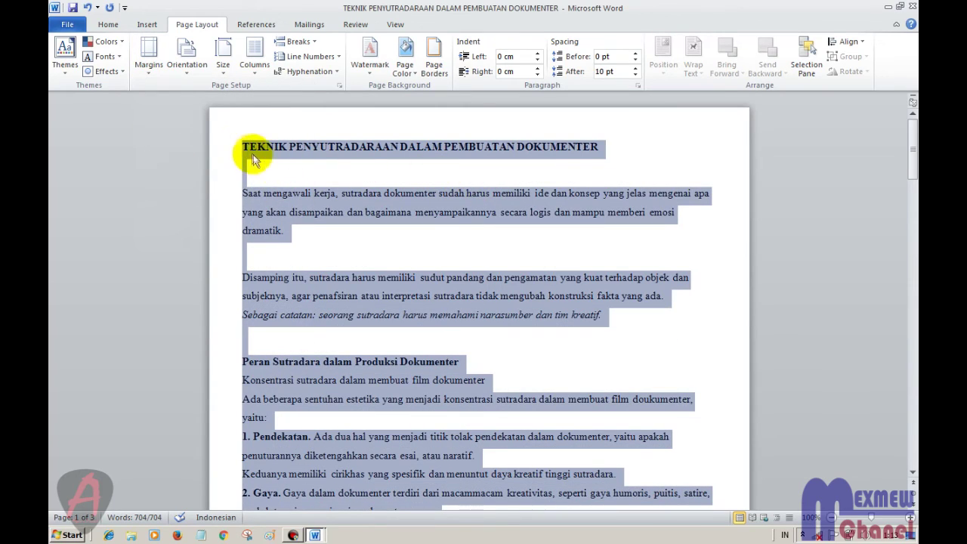
- Deselect the documentary text, close the TEKNIK document and minimize Word
drag(913, 135, 912, 349)
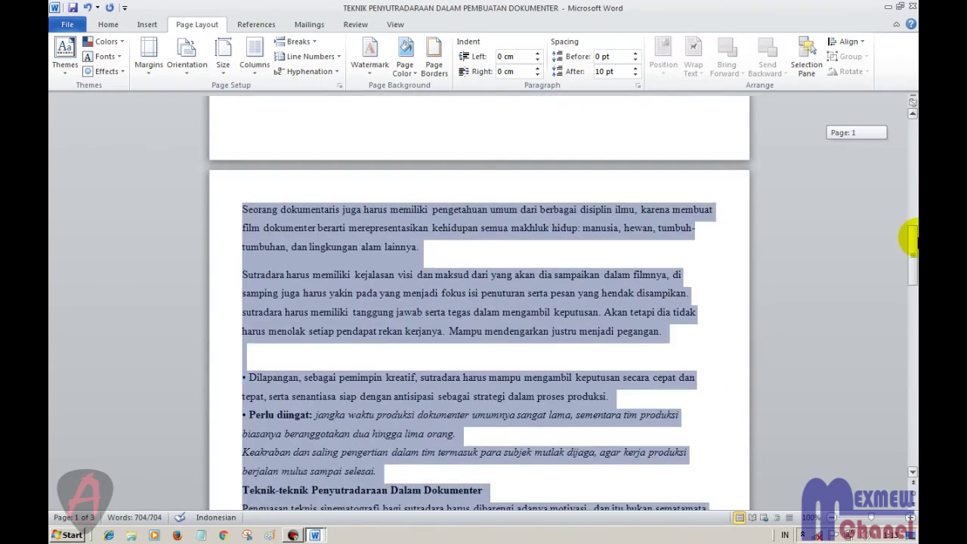
drag(913, 353, 912, 132)
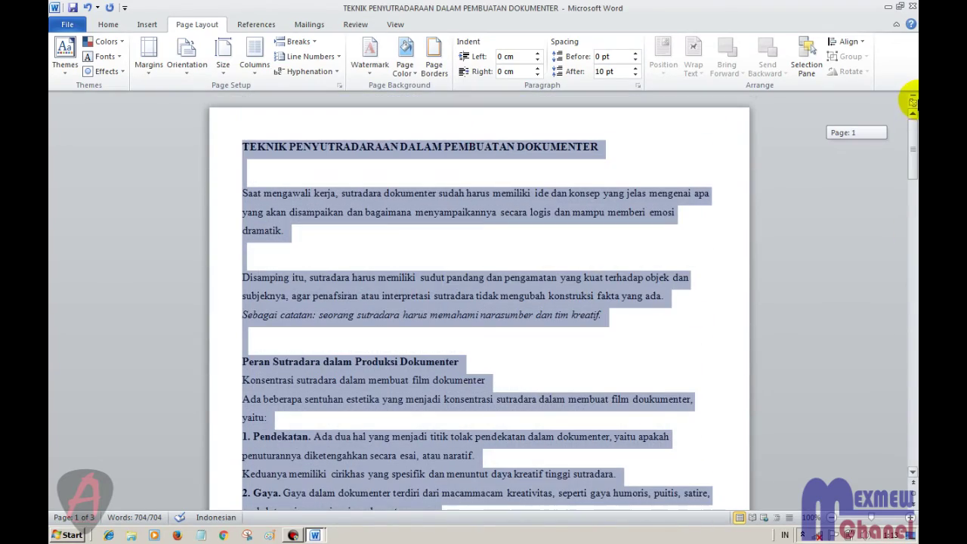
click(508, 184)
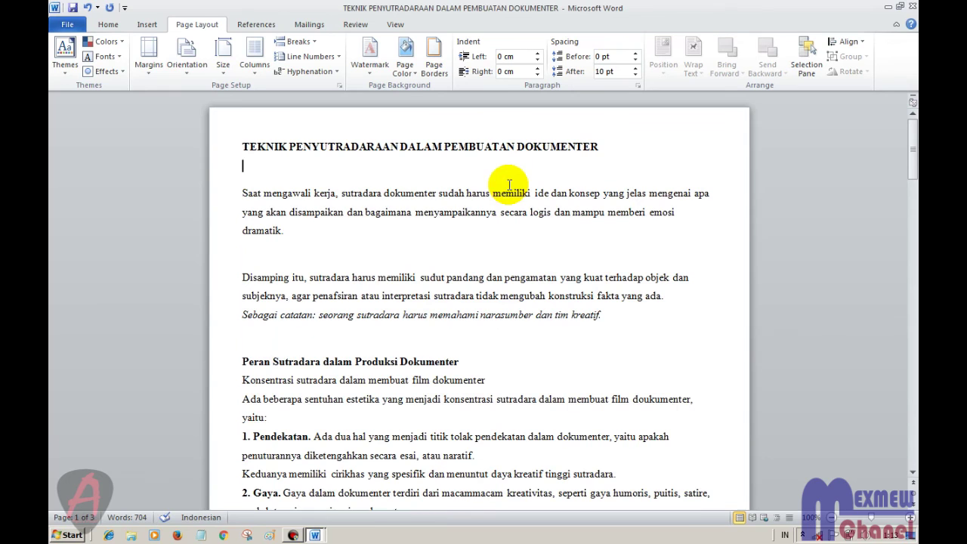
click(888, 6)
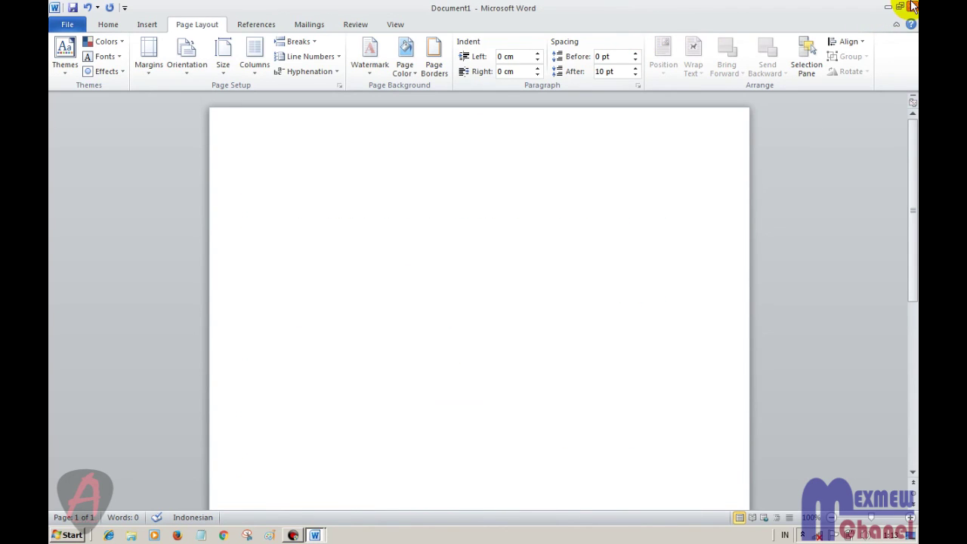
click(892, 7)
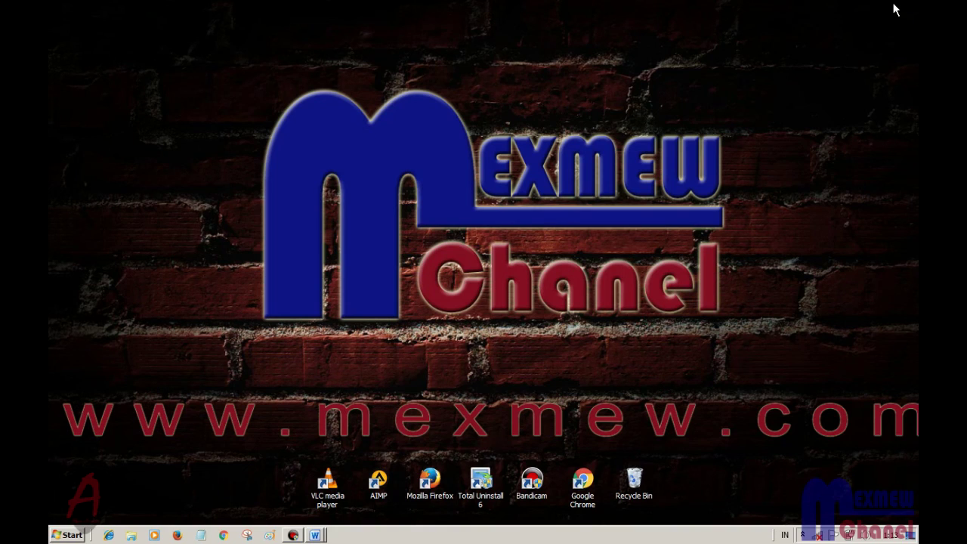